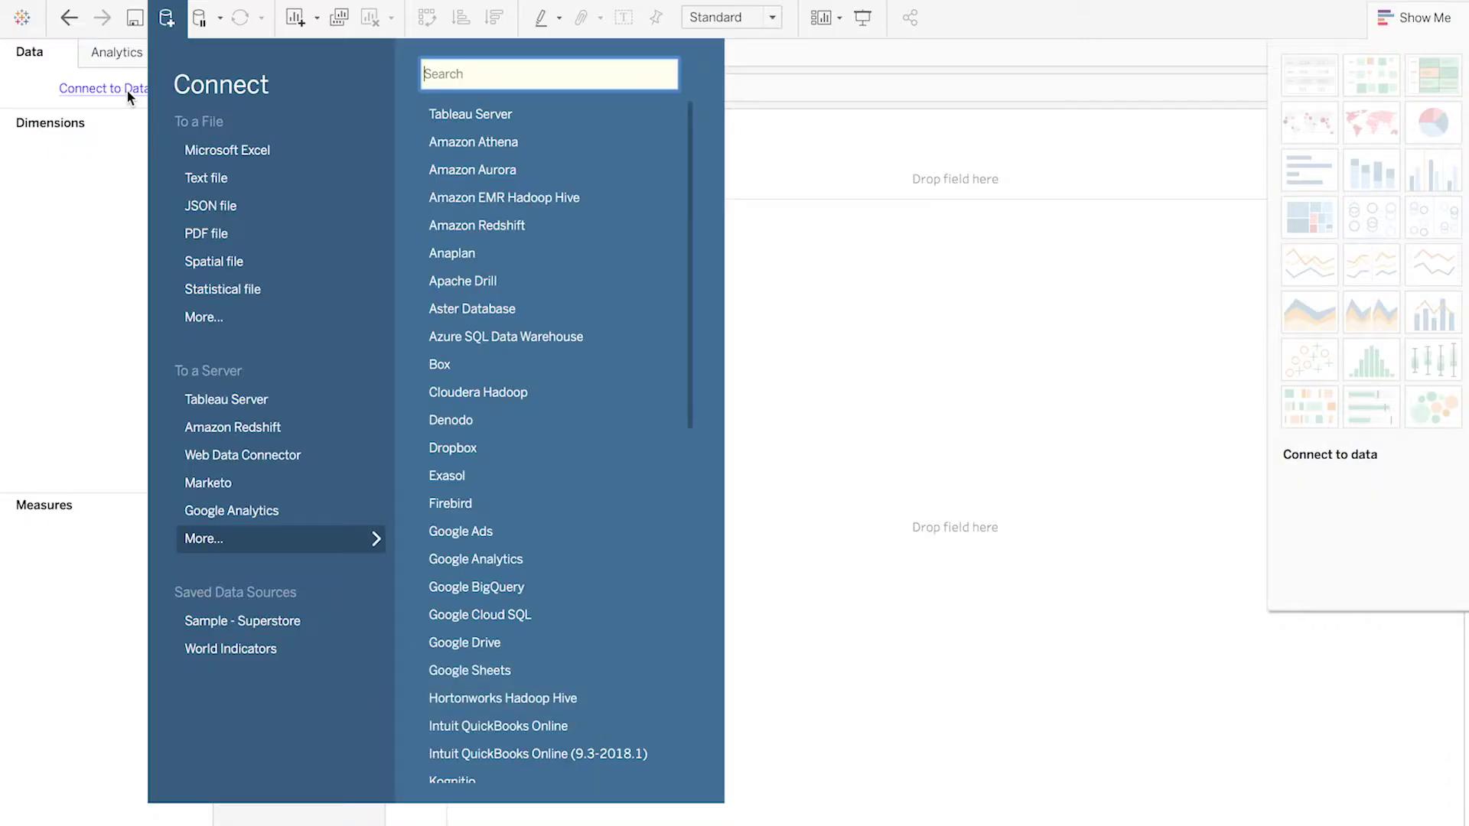
scroll(508, 227, "down", 5)
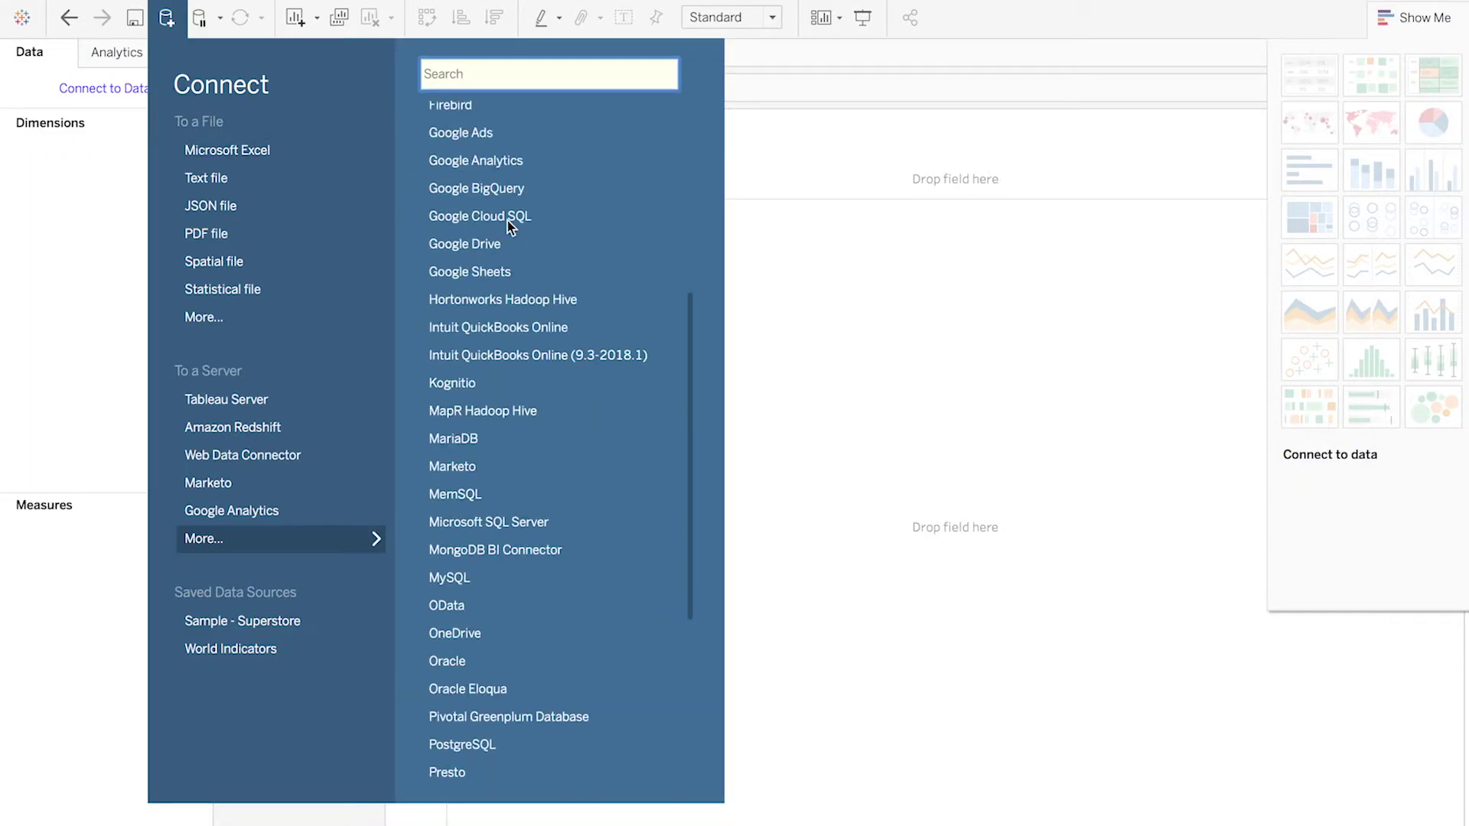
scroll(508, 228, "down", 5)
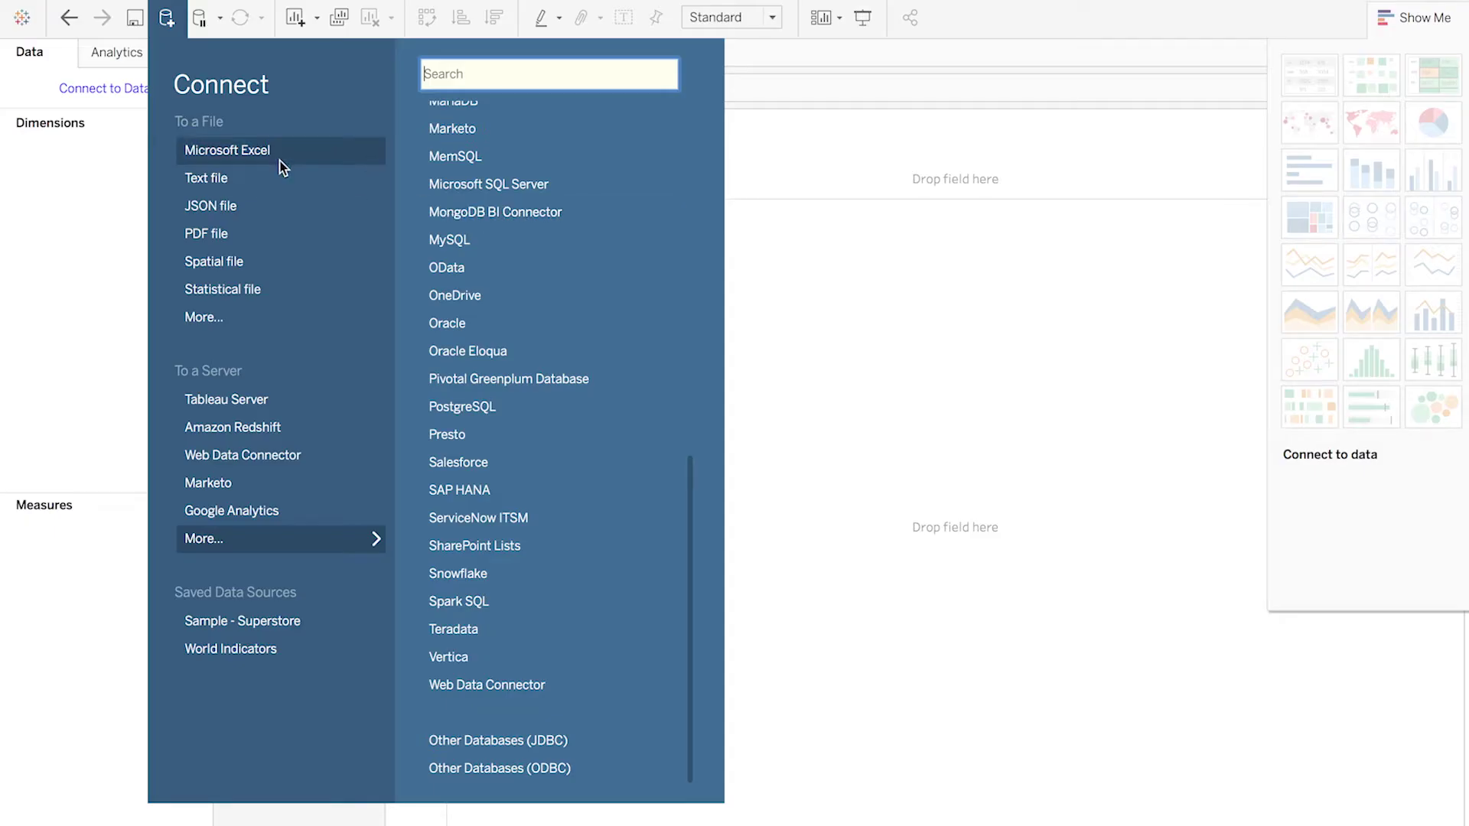
Connect to Sales Report.xlsx and chart Revenue by Month.
left_click(251, 151)
left_click(625, 173)
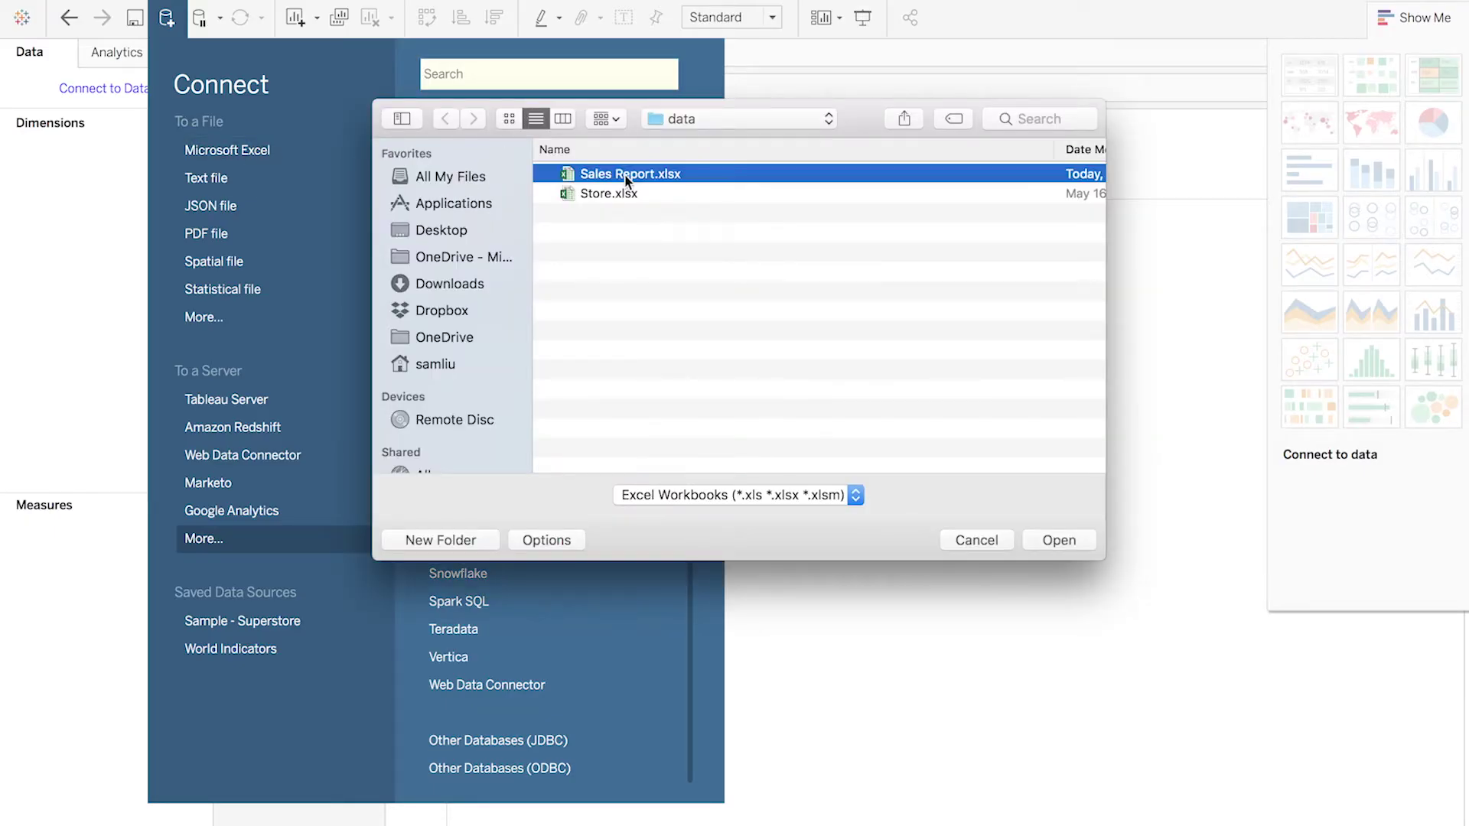
left_click(1056, 541)
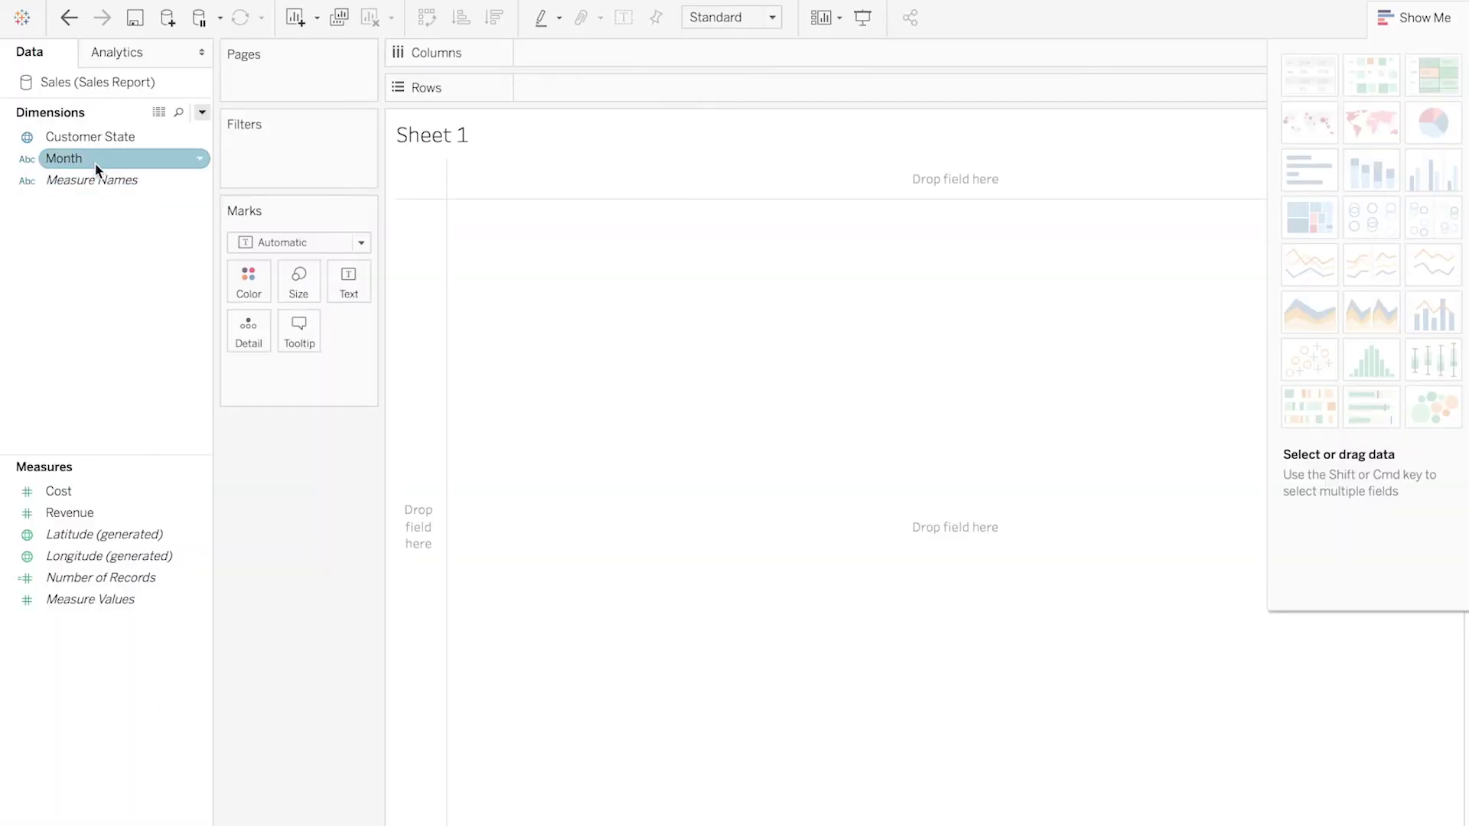
left_click_drag(64, 157, 552, 48)
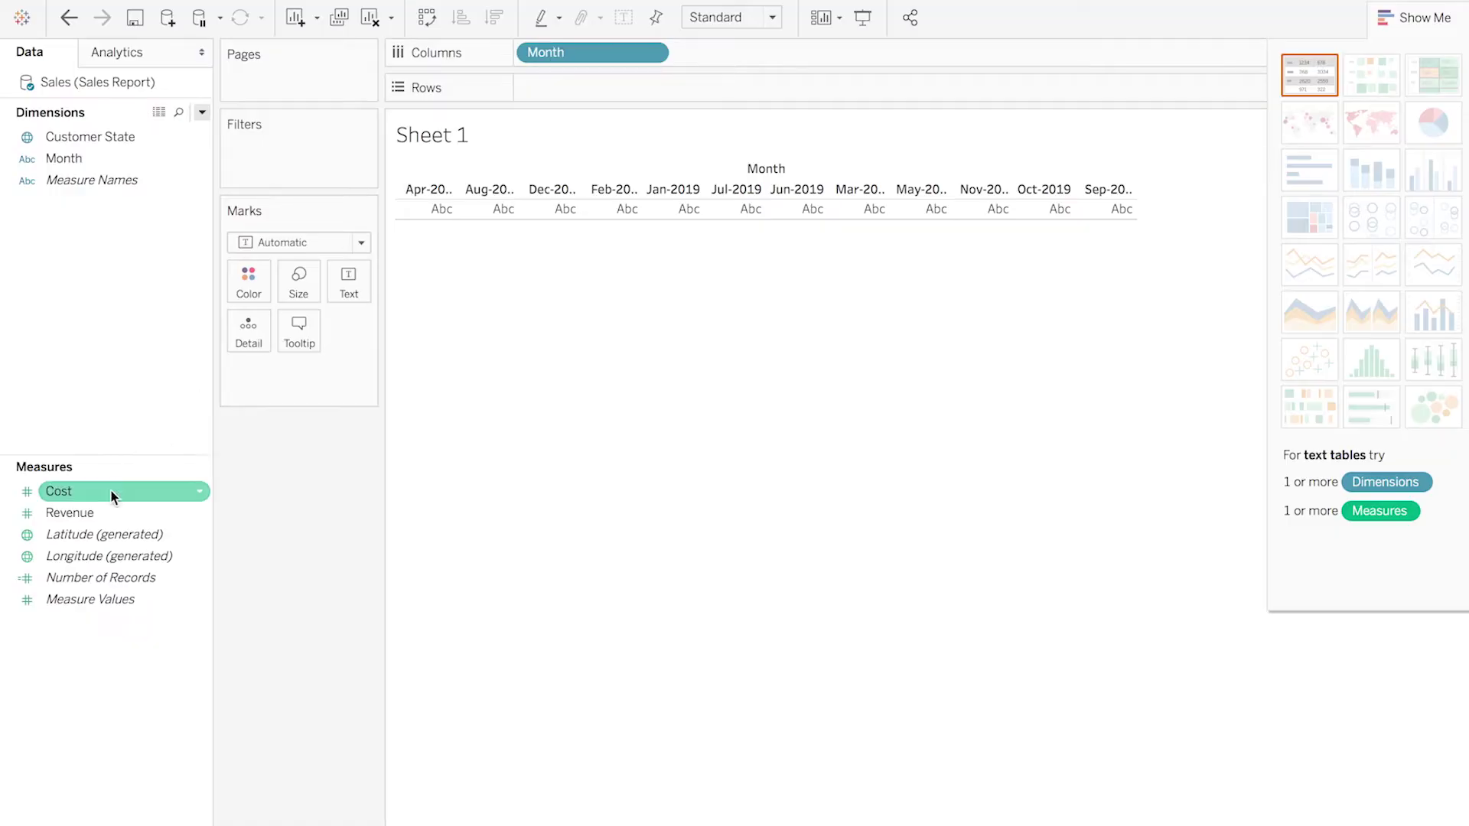
left_click_drag(69, 512, 575, 94)
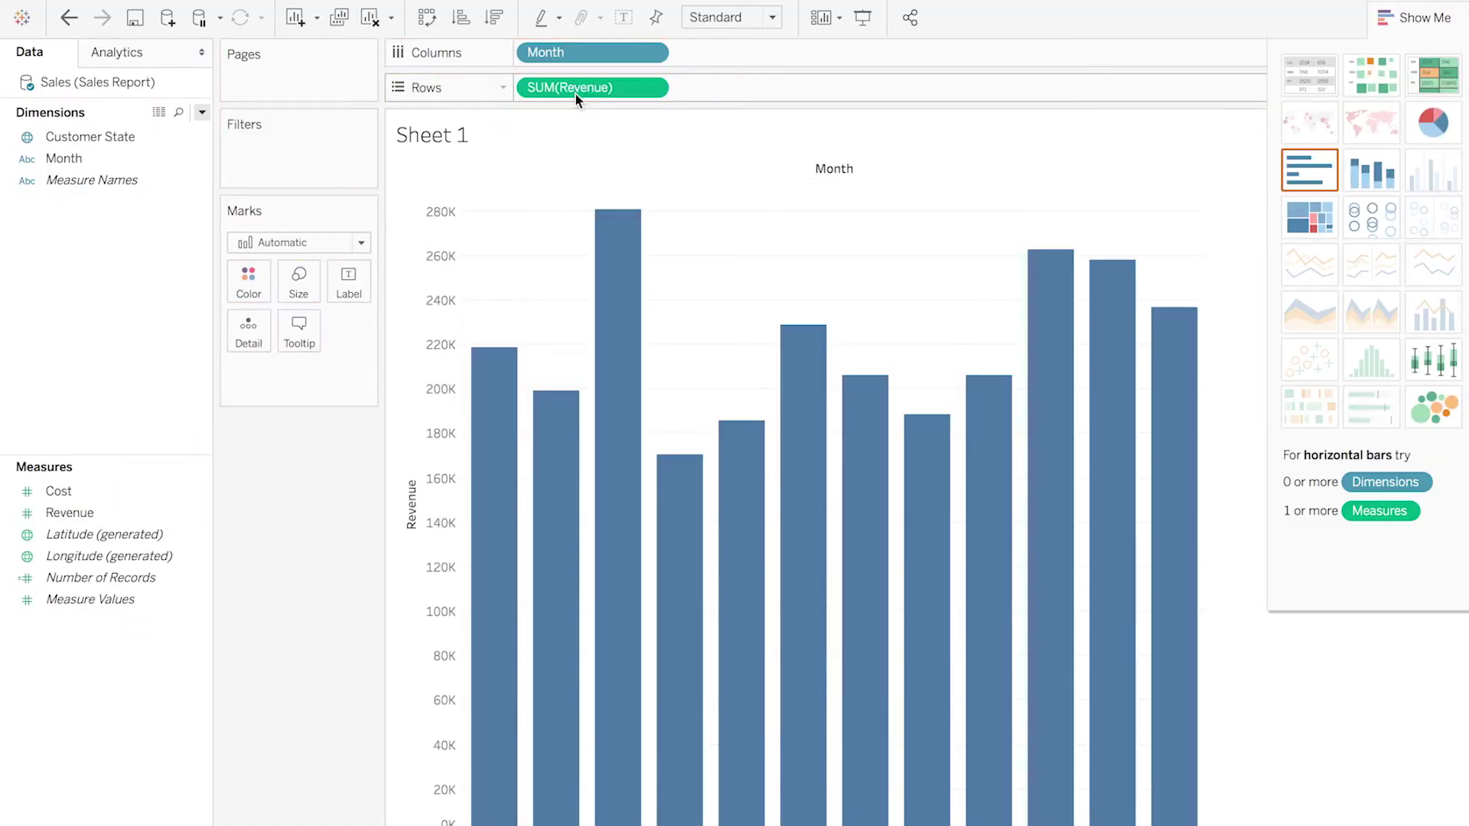
Add a Web Data Connector data source and enter the MicroStrategy username and password.
left_click(169, 26)
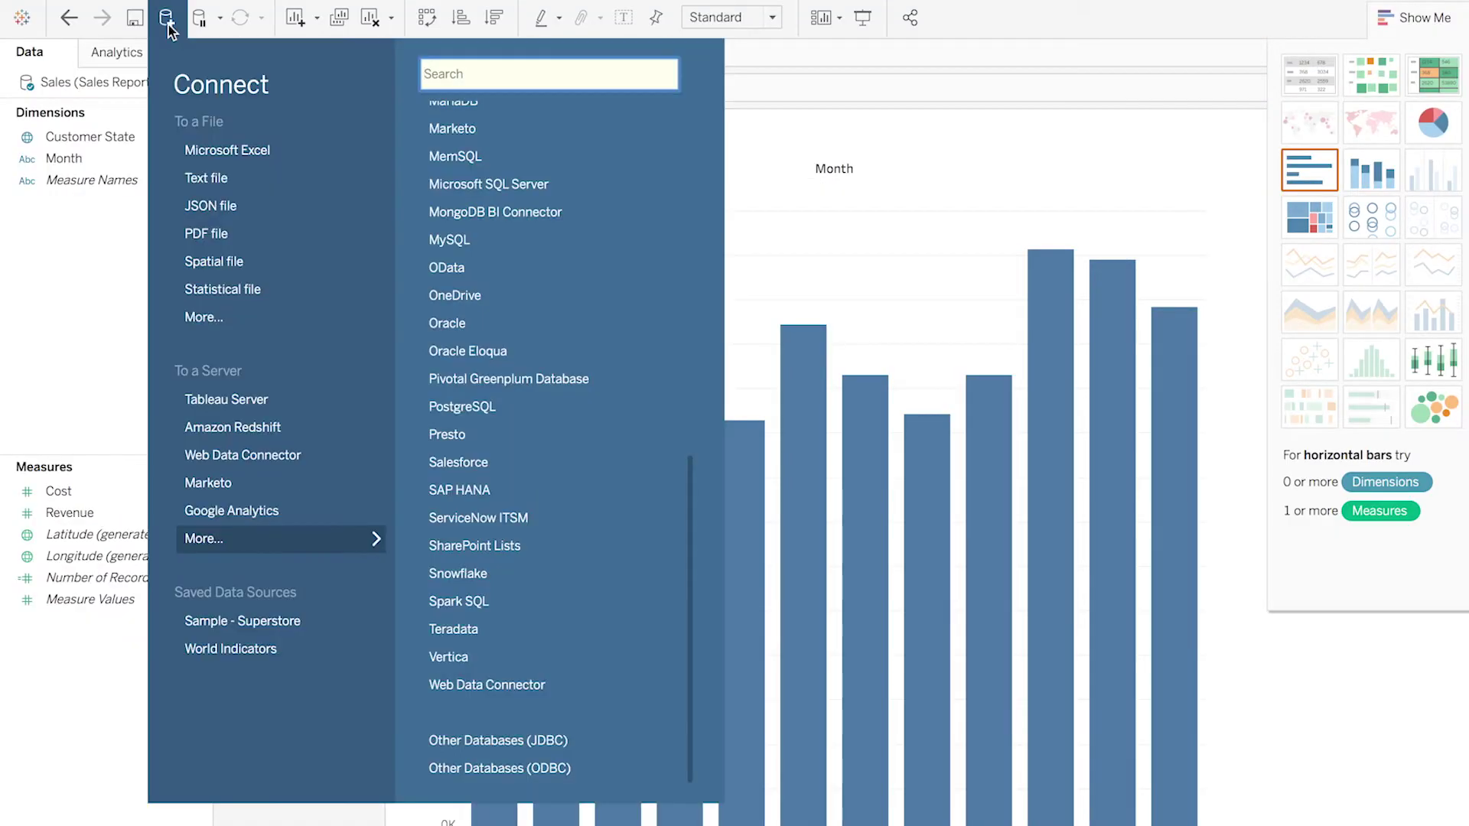
left_click(549, 73)
type("web")
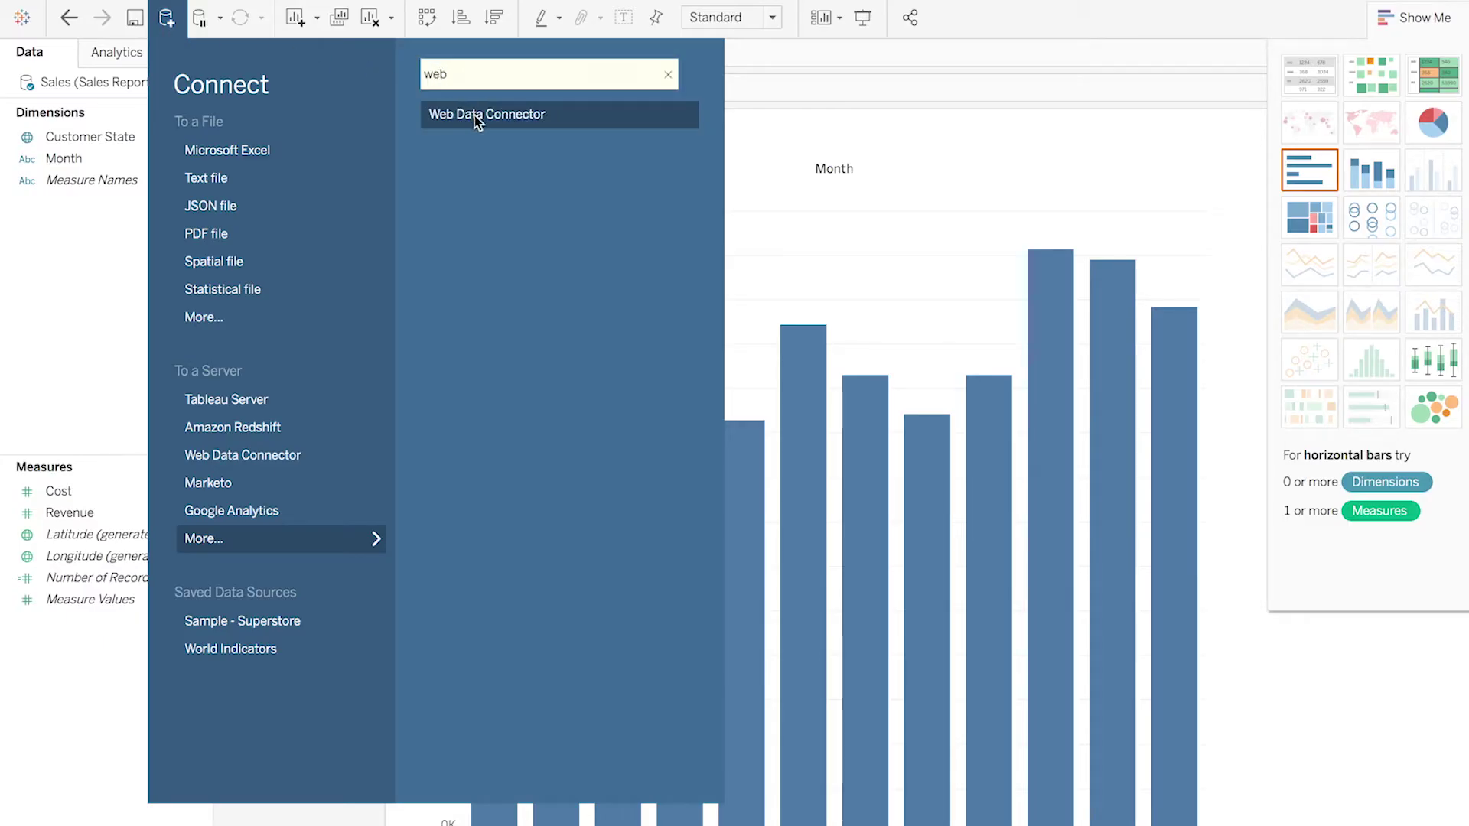
left_click(474, 115)
left_click(603, 449)
left_click(602, 496)
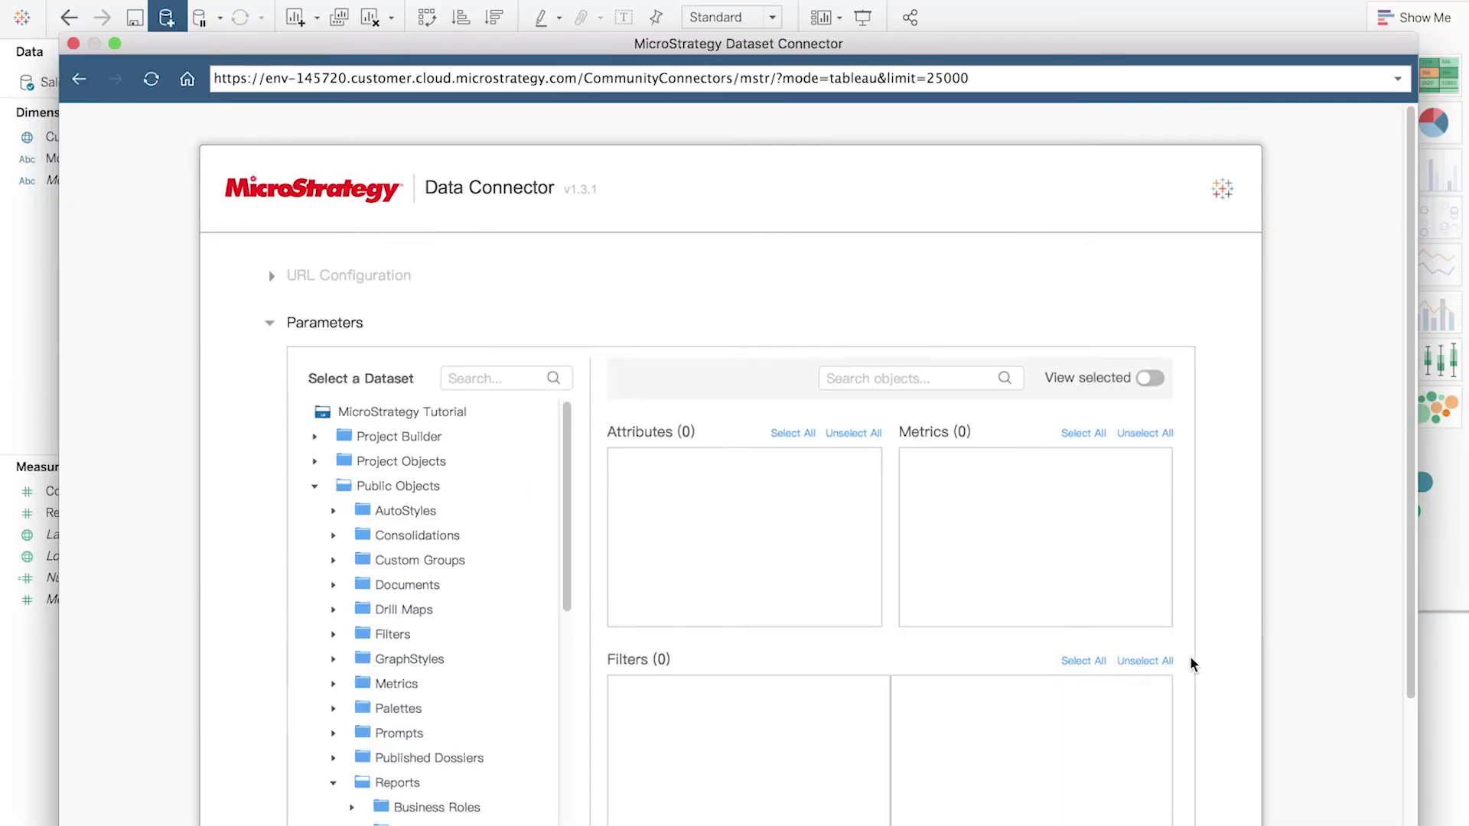
scroll(500, 689, "down", 5)
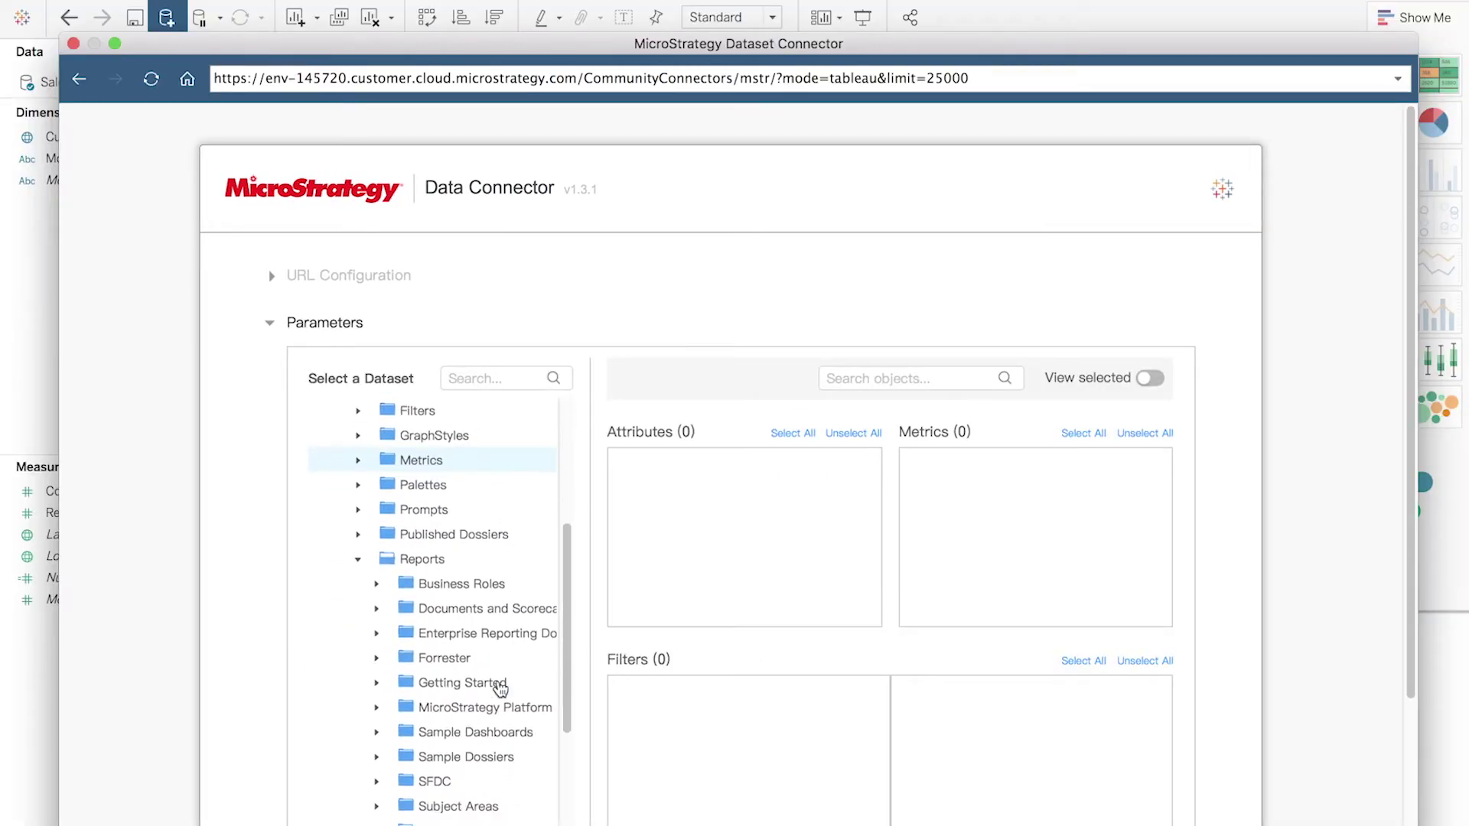
scroll(500, 689, "down", 3)
Import the Country attribute and Sales metric from the Store Sales dataset into Tableau.
left_click(465, 742)
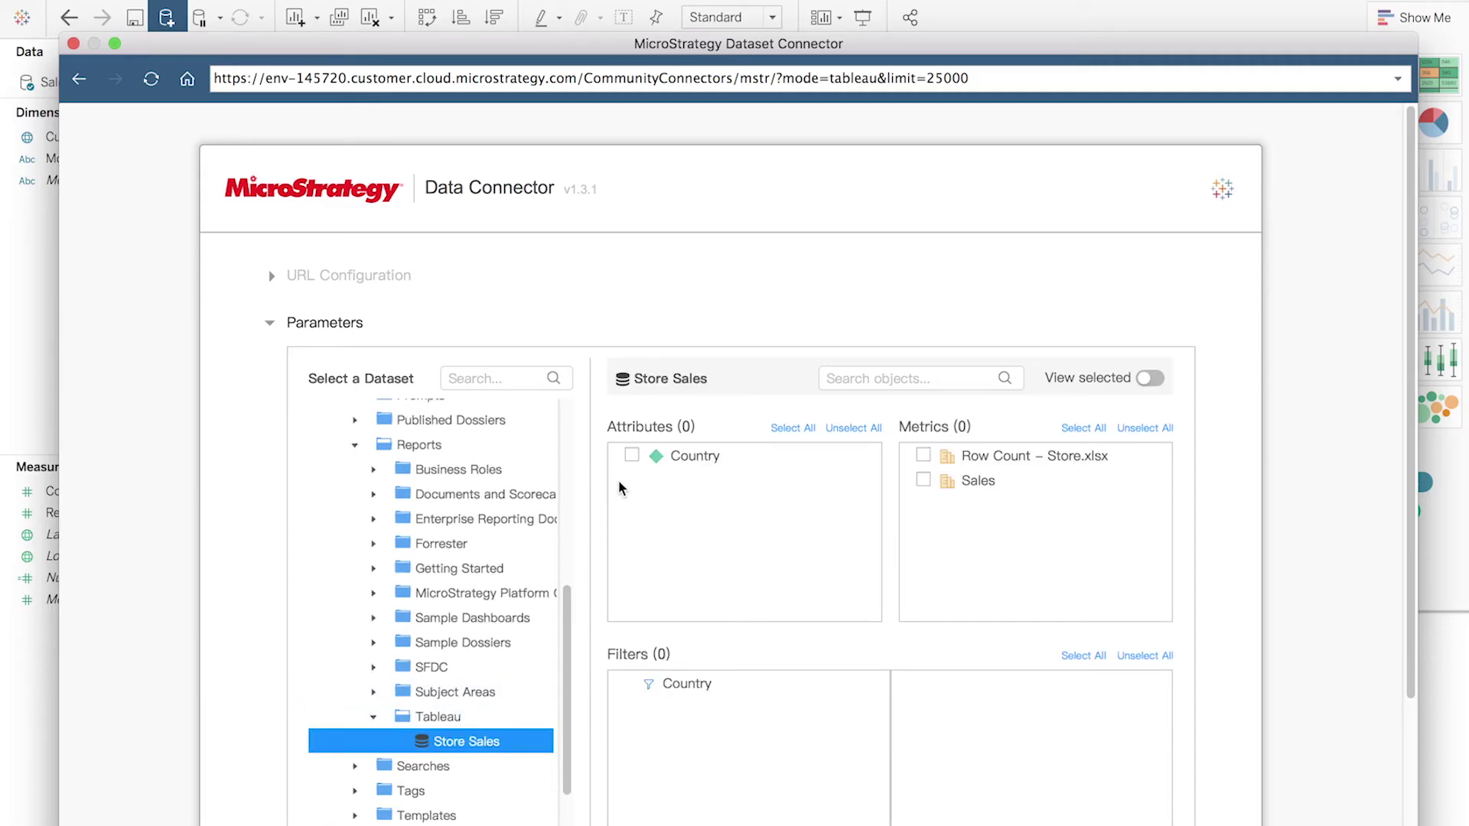
left_click(630, 456)
left_click(924, 481)
scroll(926, 481, "down", 4)
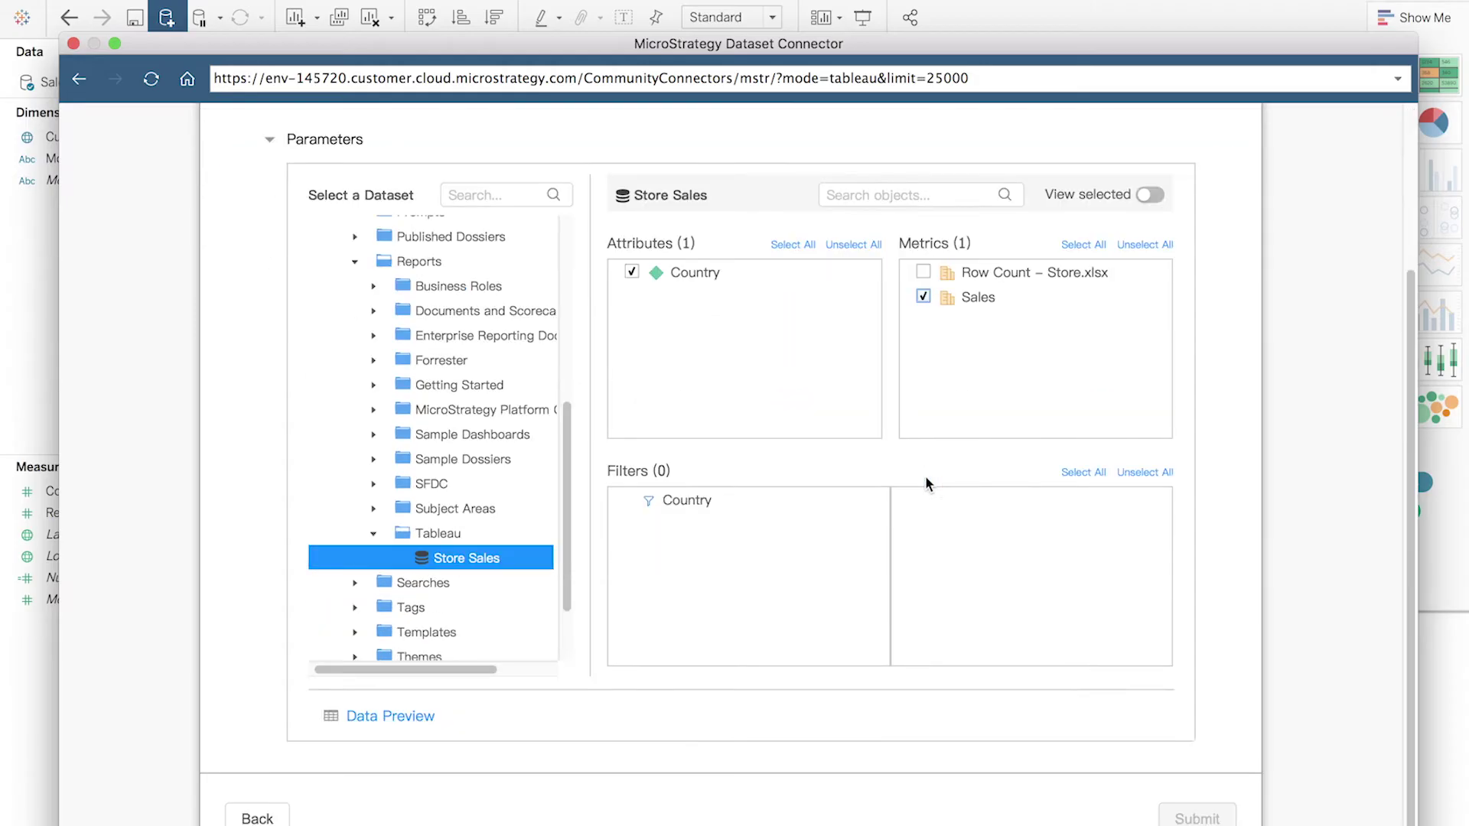
left_click(1197, 818)
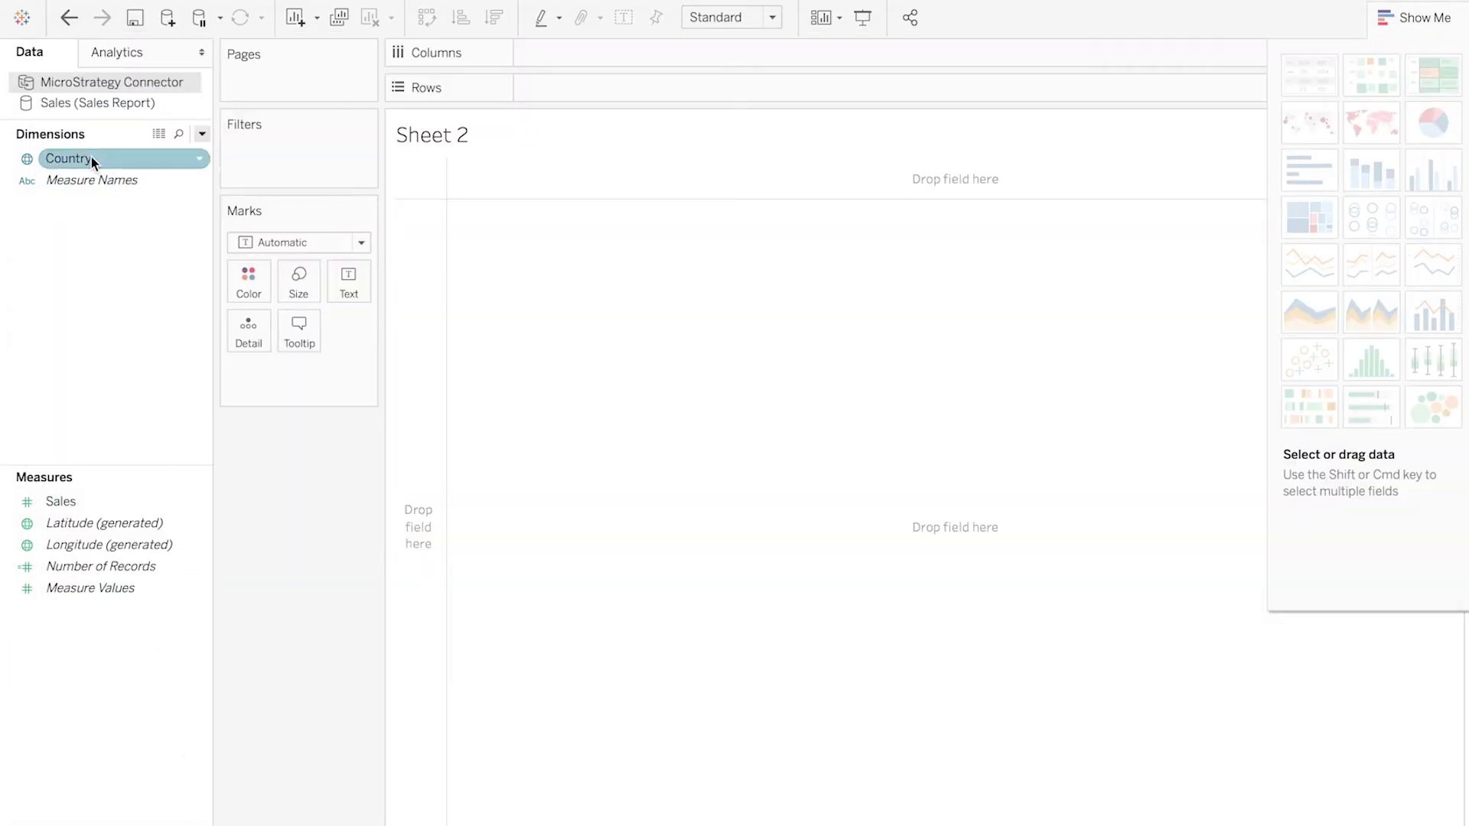
Plot Country on a world map and shade each country by SUM(Sales).
double_click(68, 158)
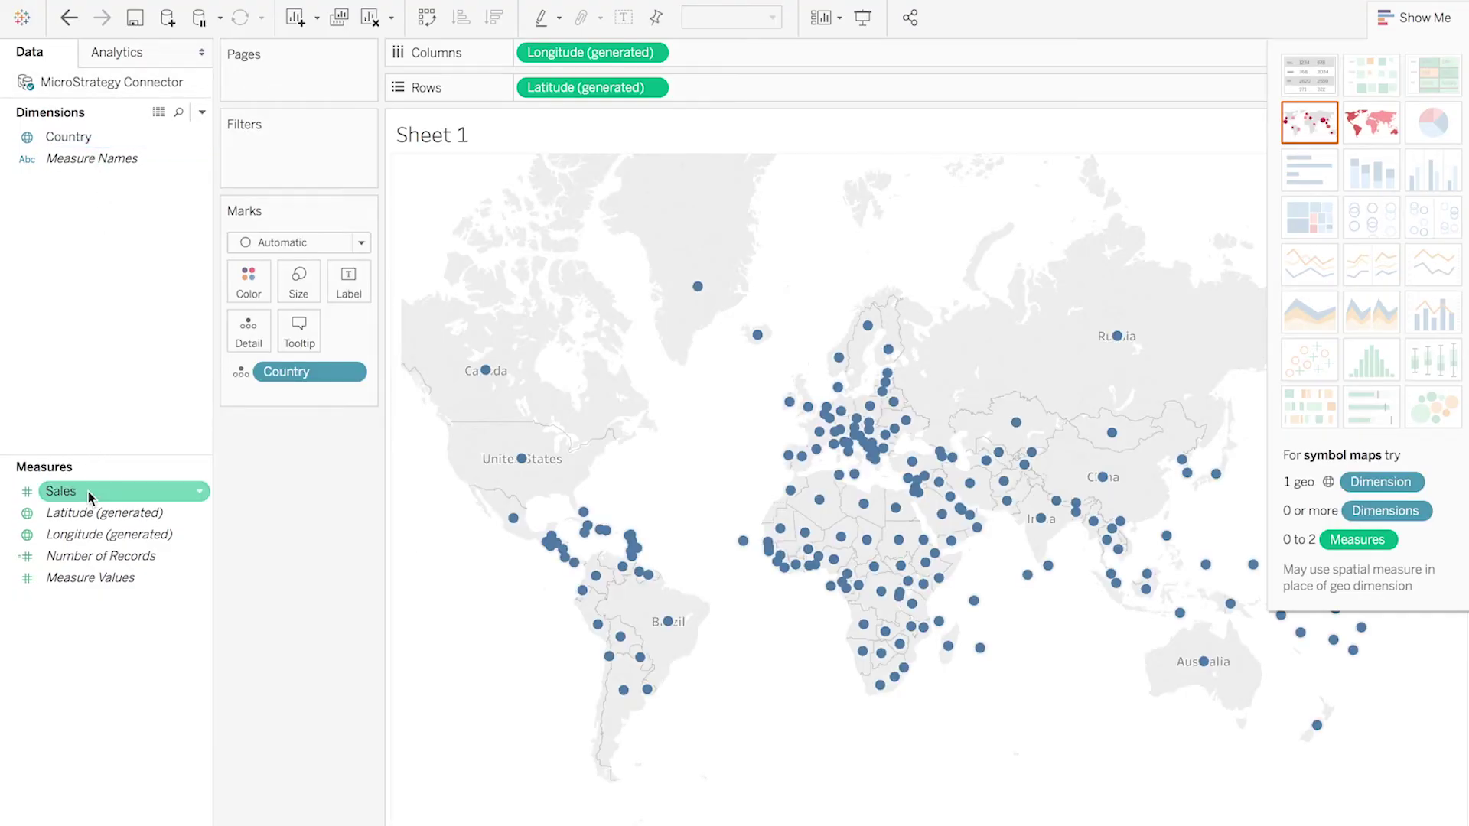
mouse_move(63, 492)
left_mouse_down()
mouse_move(235, 322)
mouse_move(249, 281)
left_mouse_up()
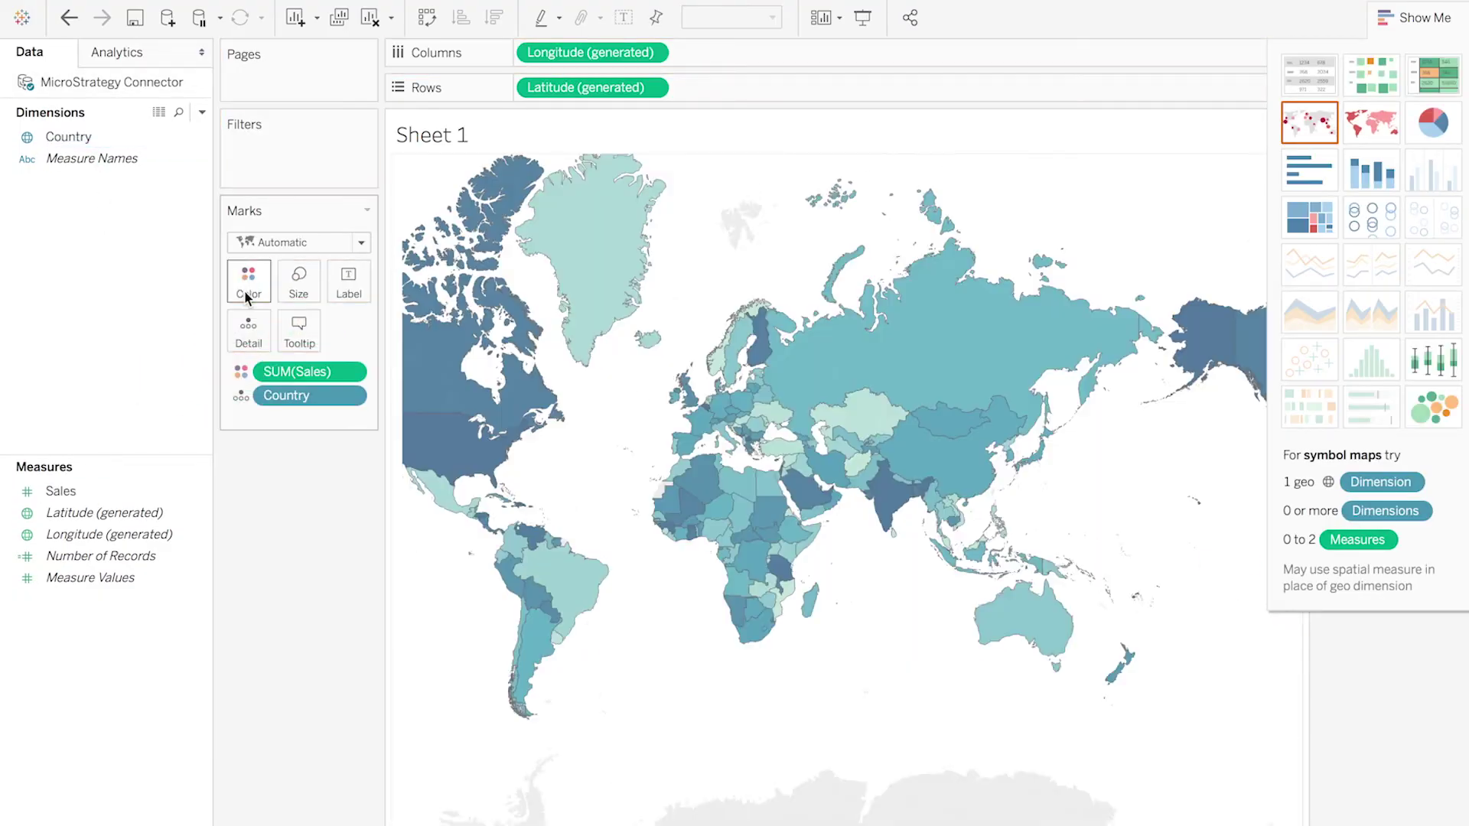